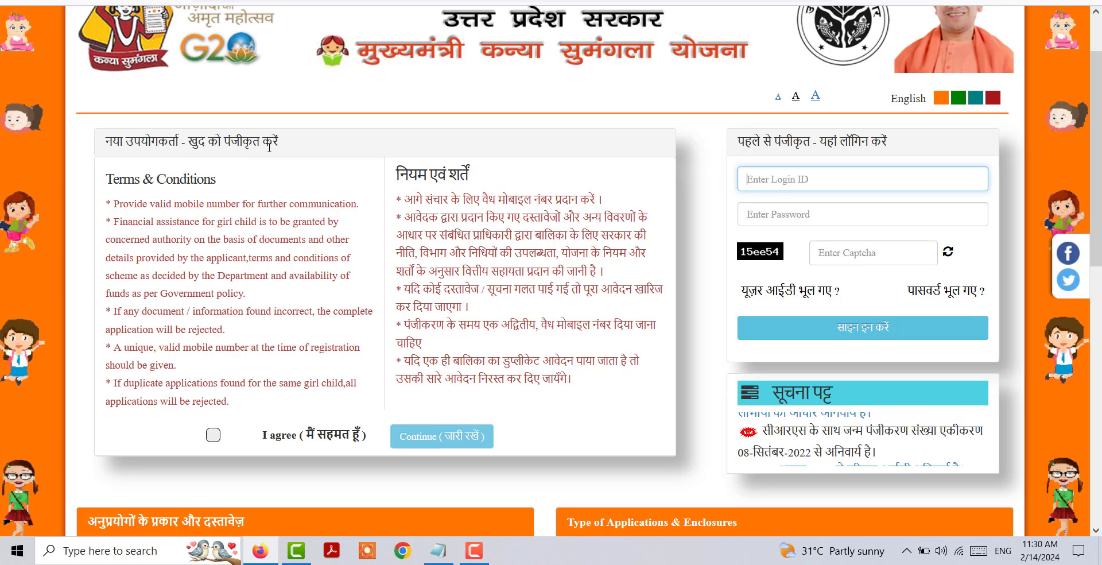
- Accept the terms and conditions to open the registration form, and set the applicant's relation with the girl child to Mother
scroll(310, 269, down, 3)
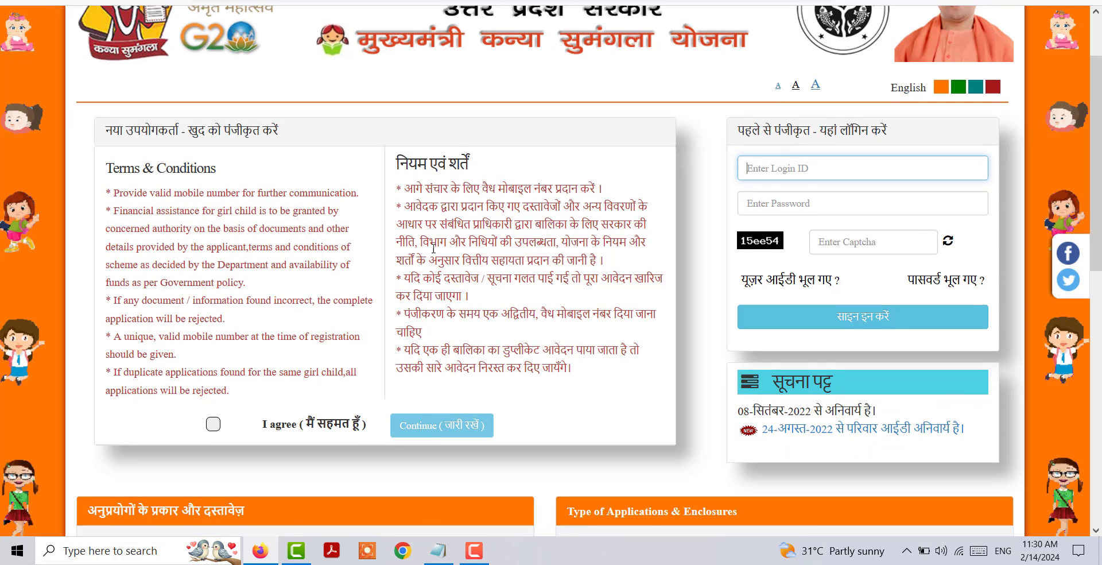
click(213, 283)
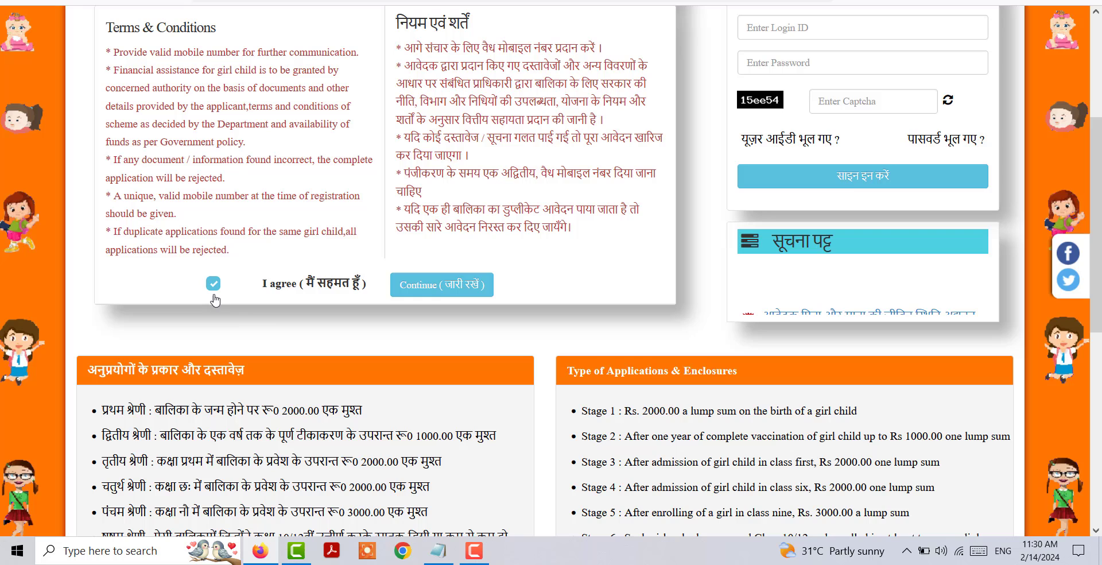
click(438, 285)
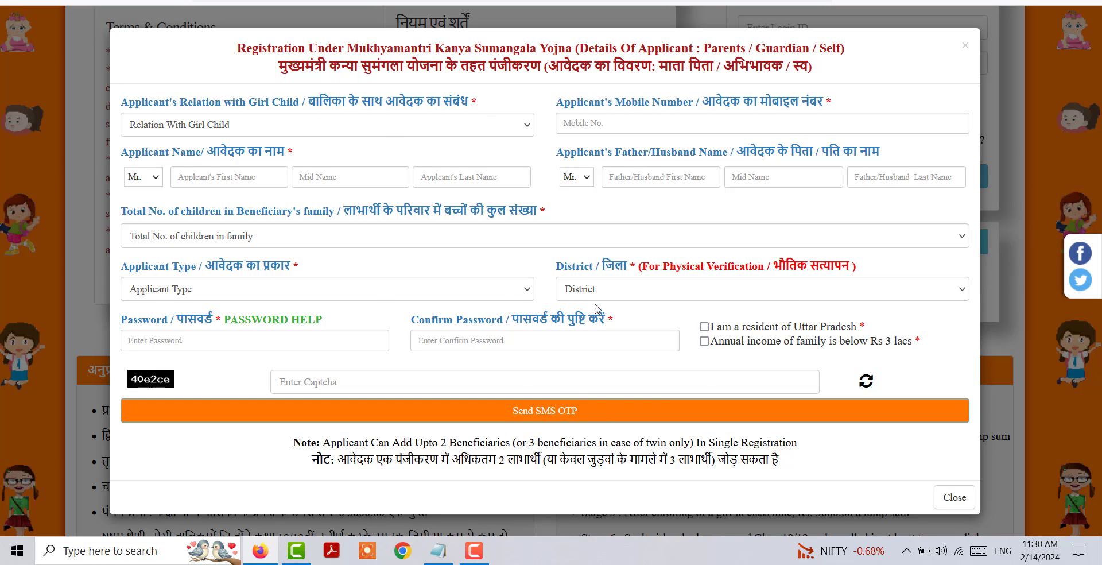
click(443, 121)
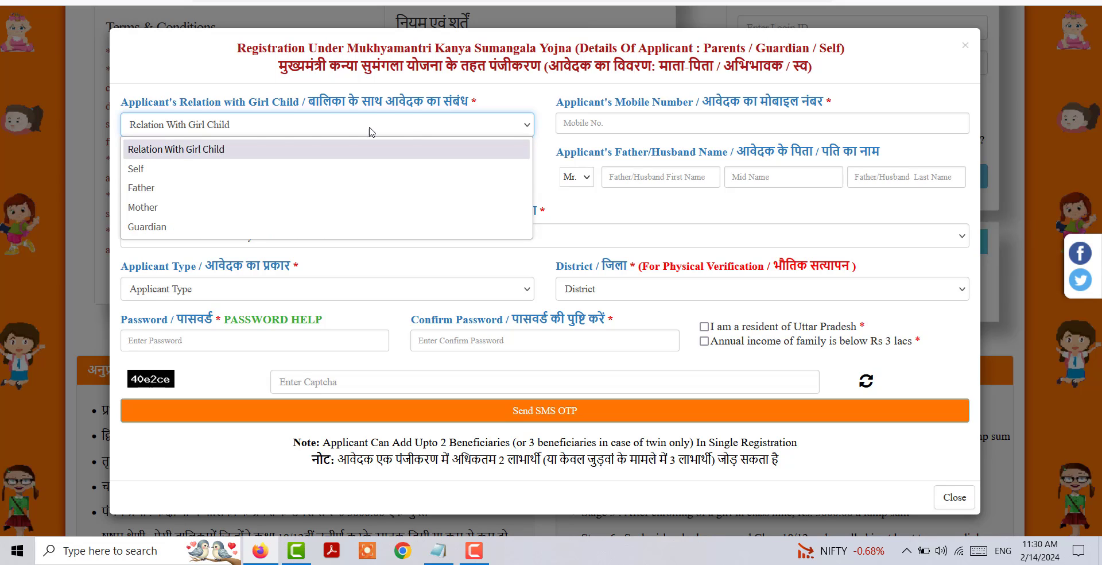
click(163, 207)
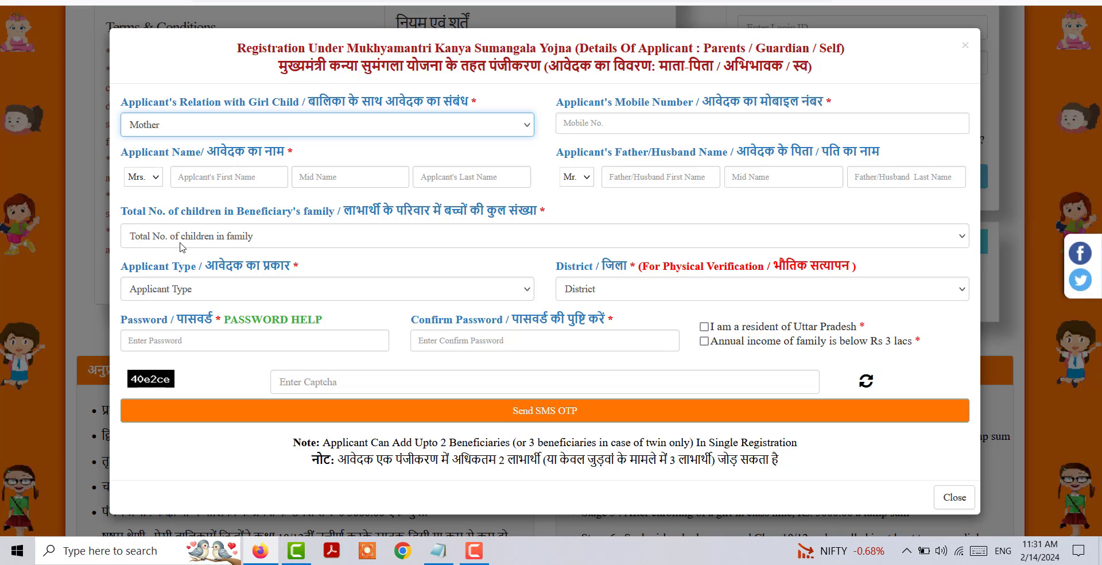
- Review the choices for the total number of children and the applicant type, and close the registration form
click(262, 242)
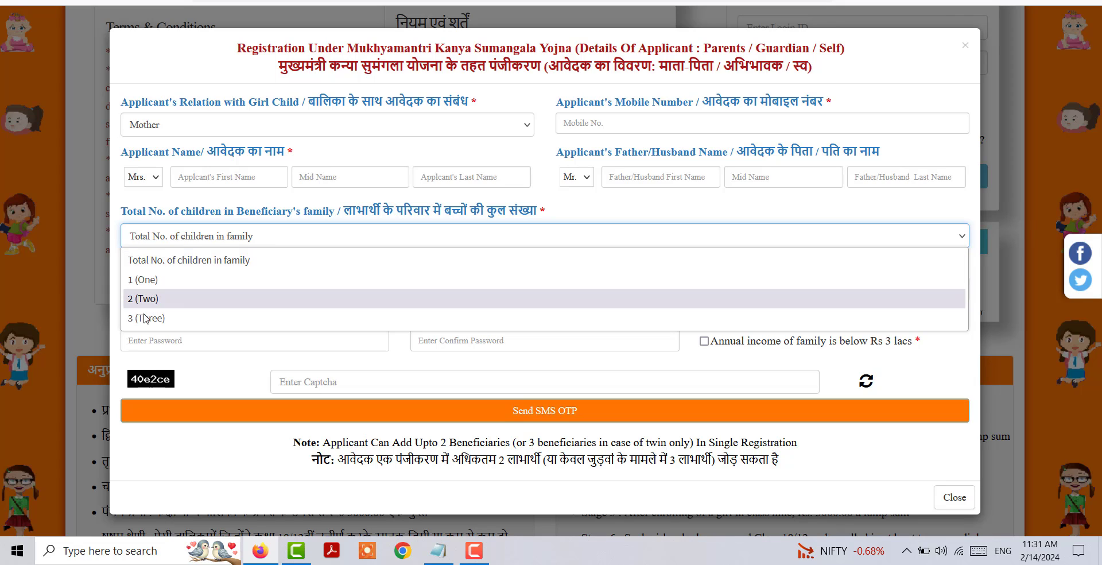
click(310, 239)
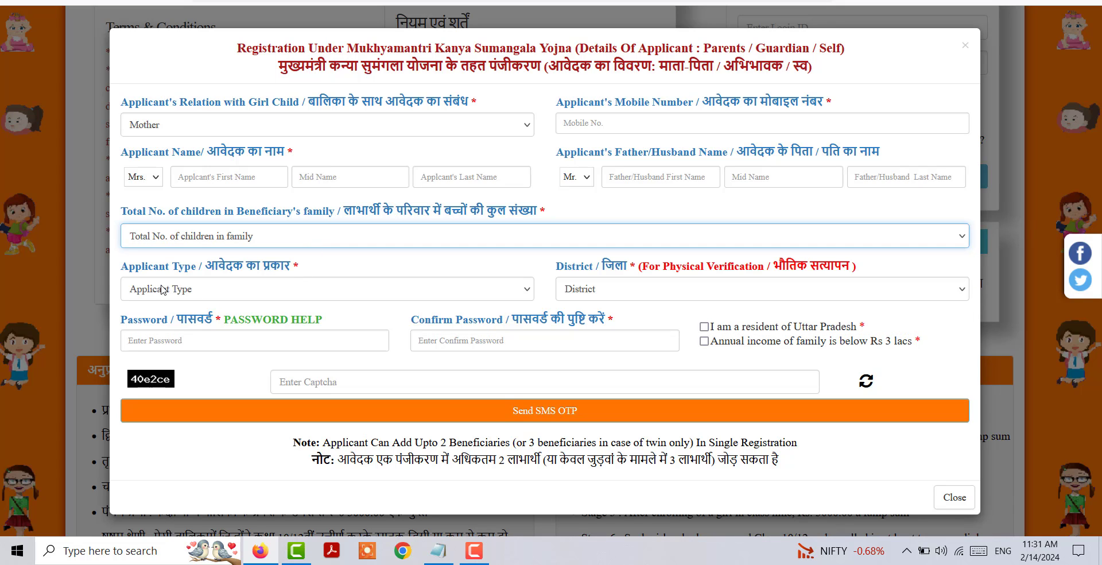
click(256, 293)
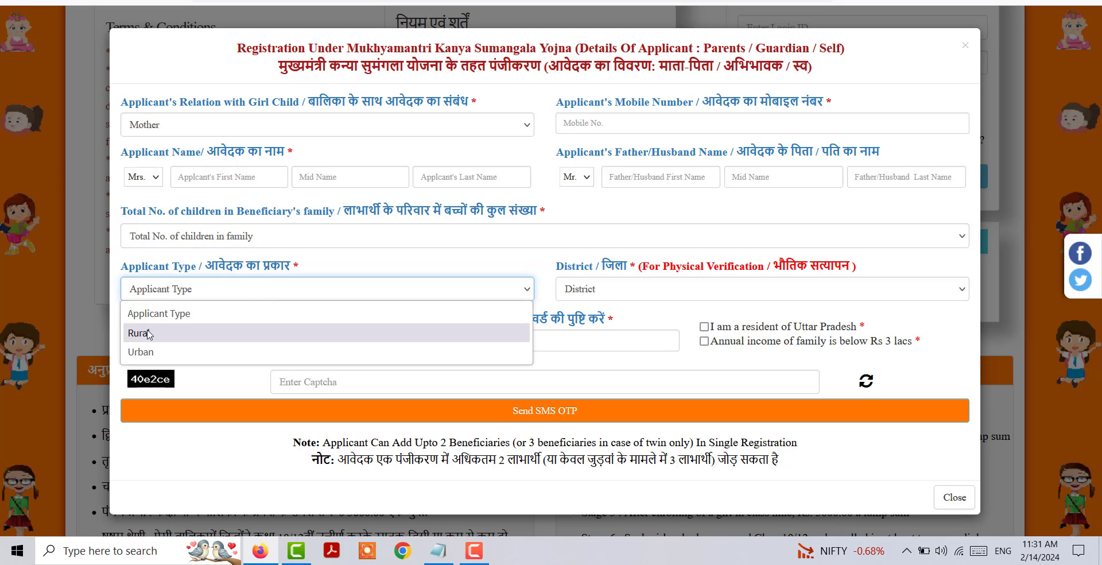
click(311, 285)
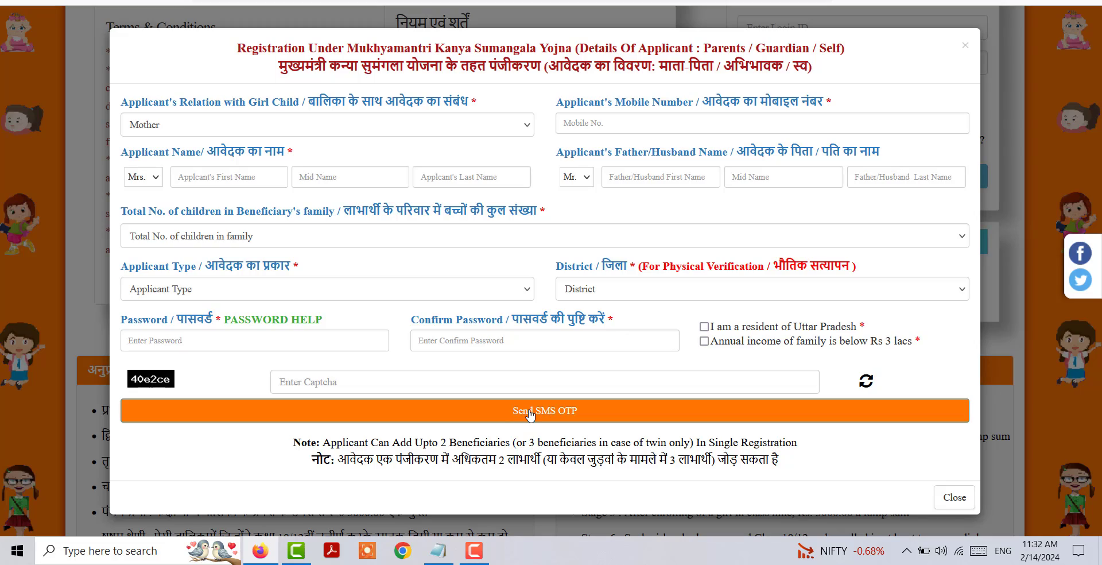
click(956, 503)
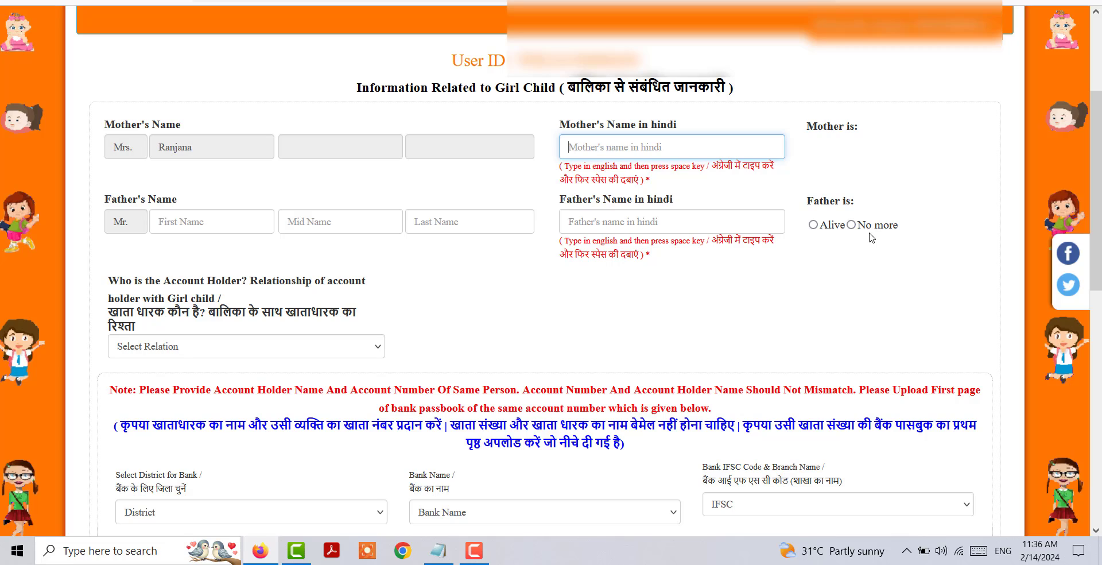
- Review the account holder relationship choices and the remaining sections of the girl child information form
click(176, 351)
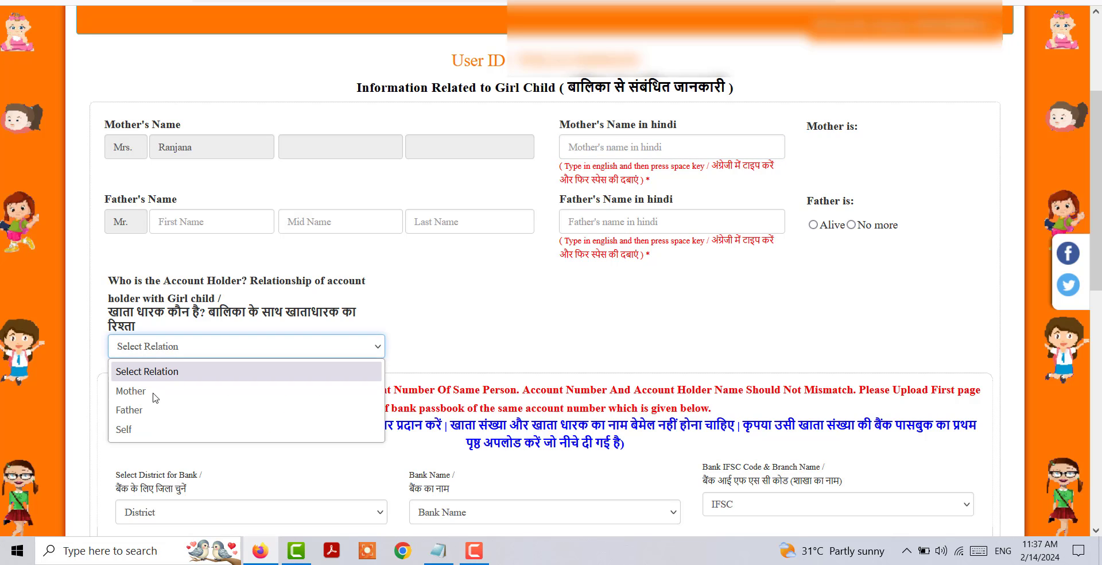
click(456, 333)
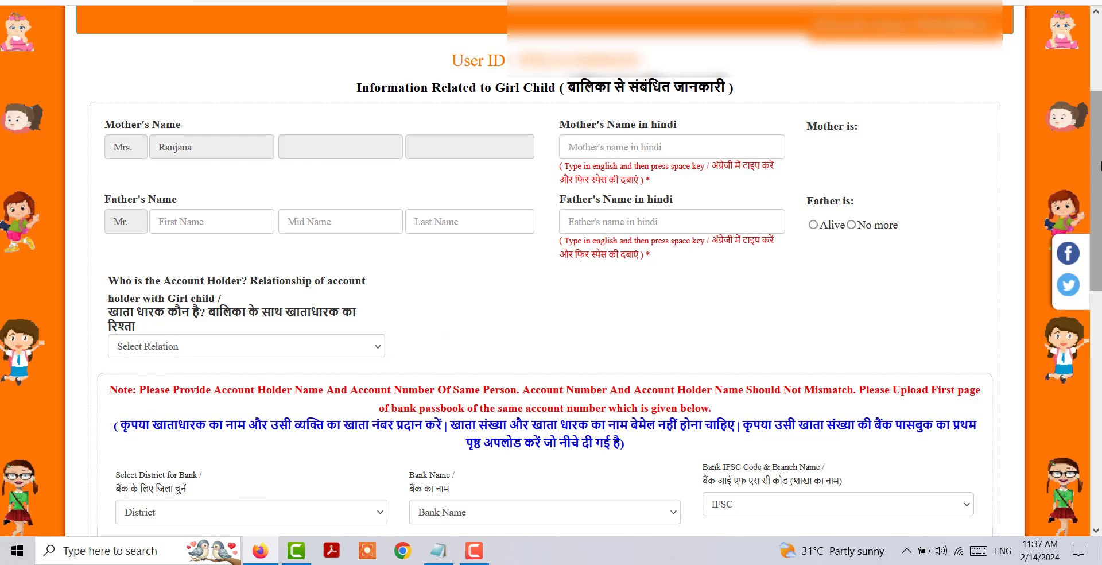
click(1098, 344)
scroll(1098, 344, up, 1)
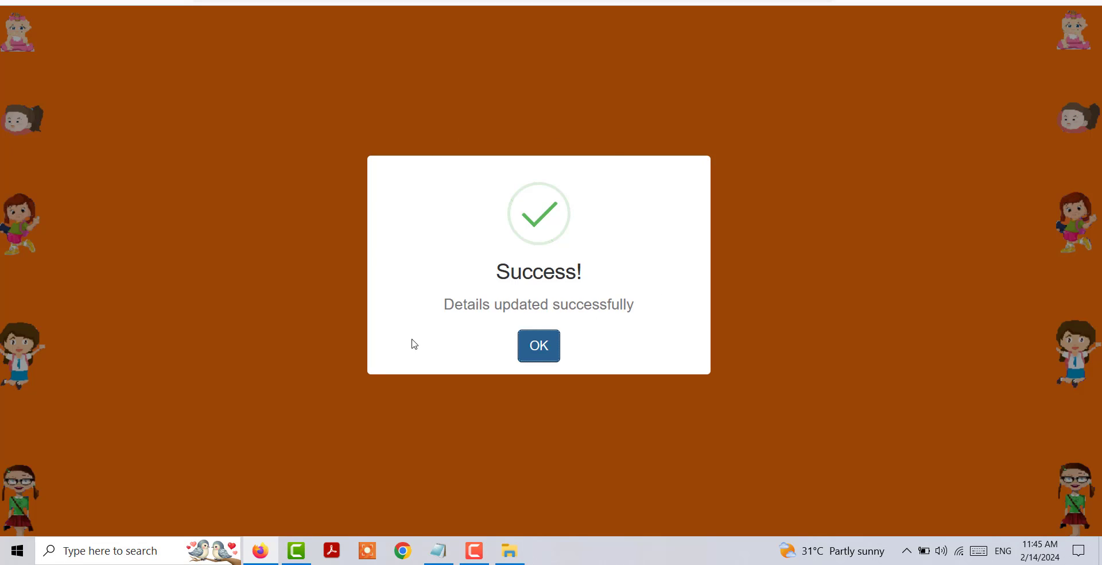
- Open the Aadhaar update page, submit the Aadhaar details of the applicant and the girl's father, and acknowledge the confirmation
click(545, 350)
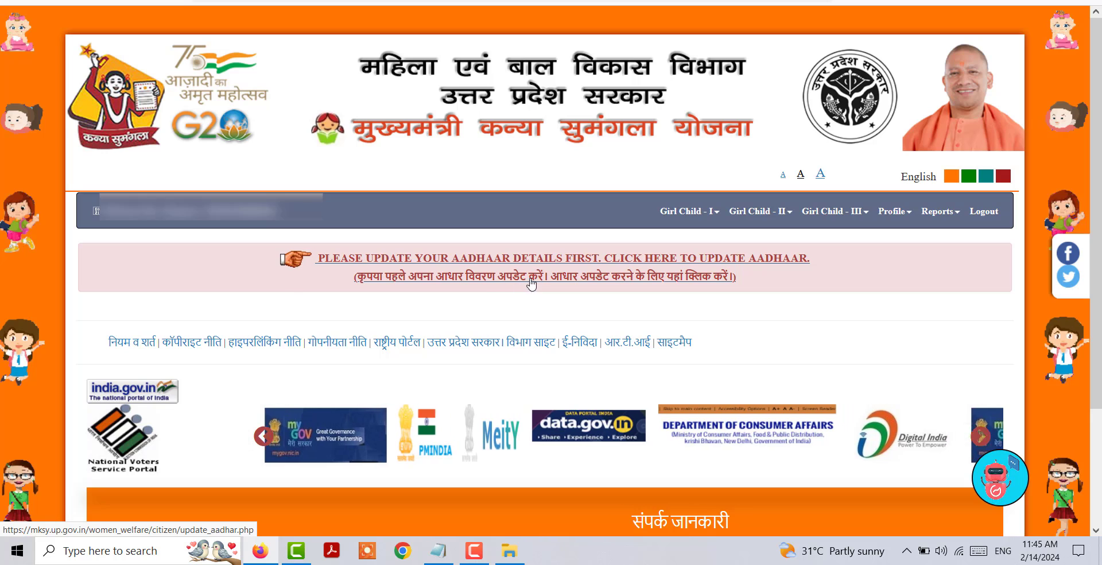
click(683, 280)
scroll(738, 194, down, 2)
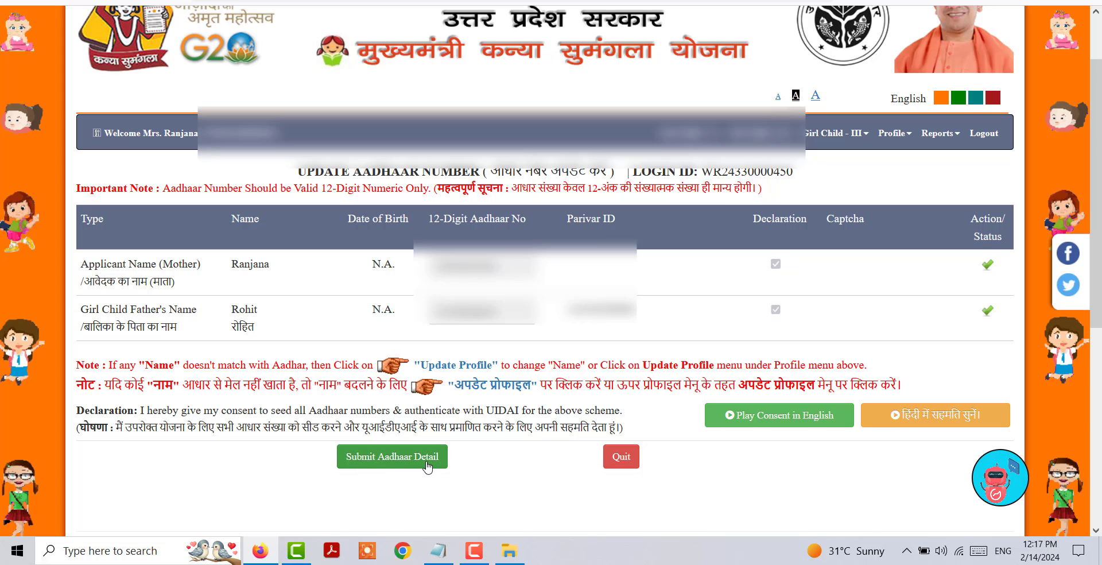
click(397, 468)
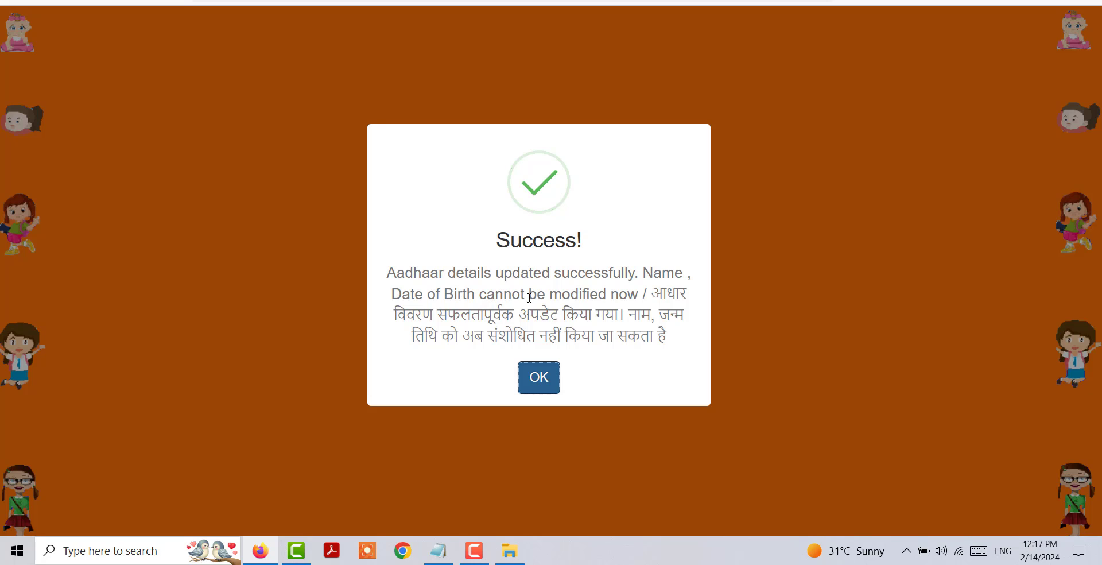
click(553, 380)
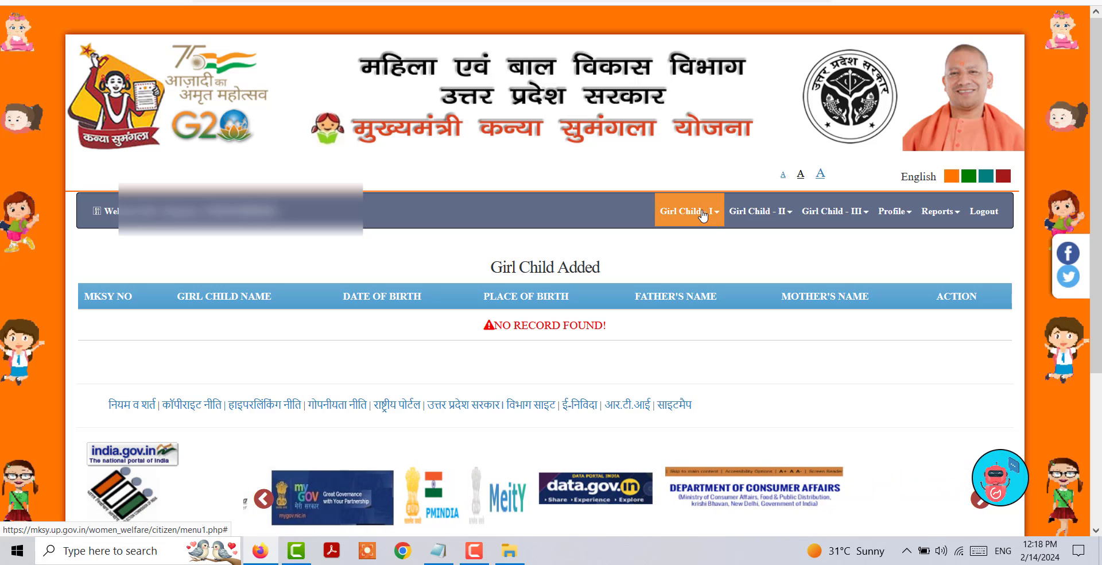
- Open the Add Beneficiary One form under Girl Child - I and review its beneficiary type and category choices
click(704, 215)
click(669, 244)
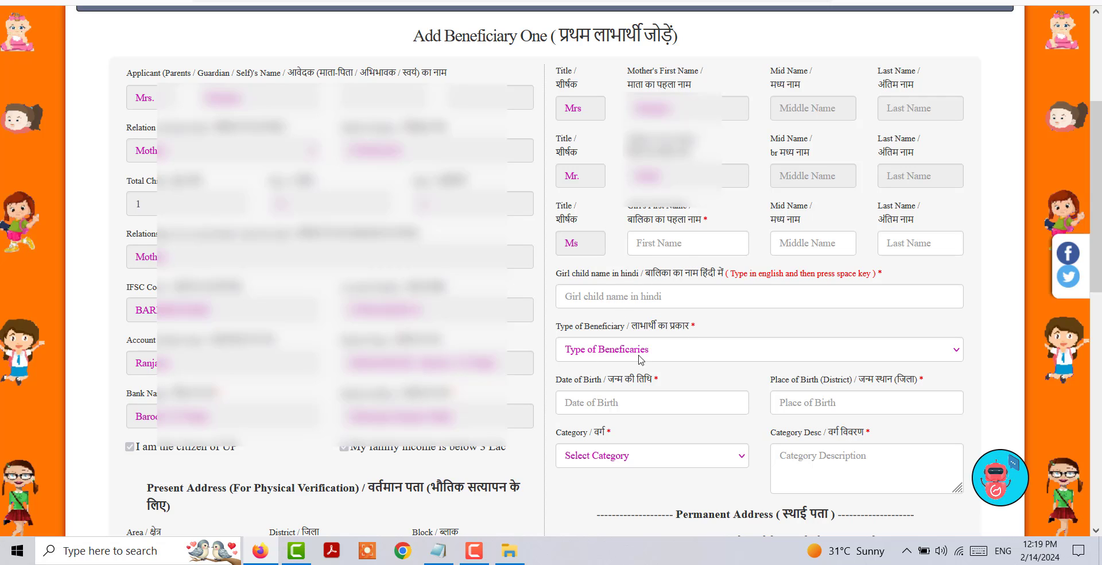
click(671, 351)
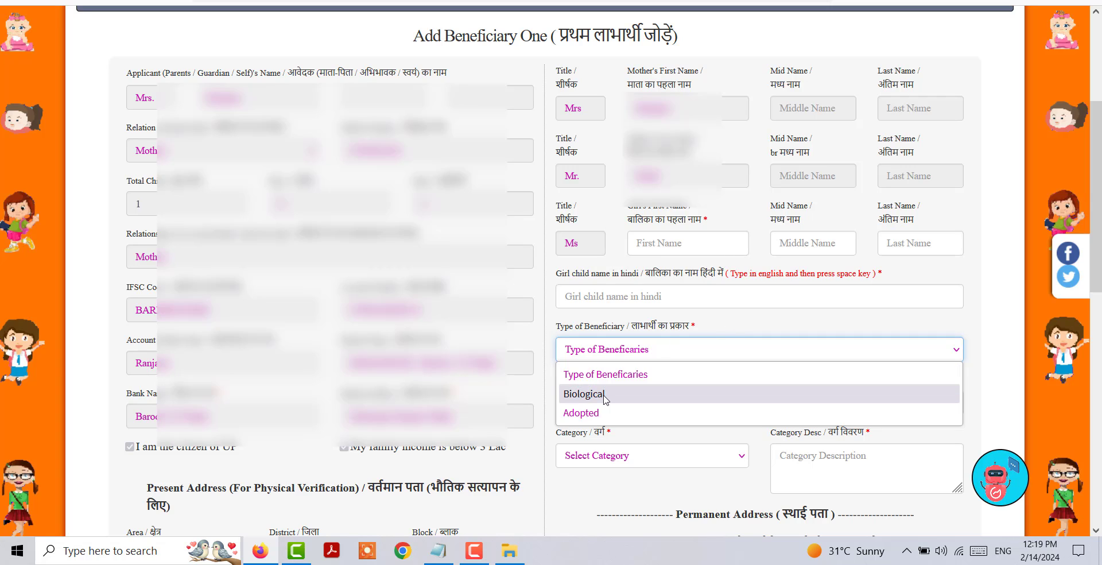
click(730, 326)
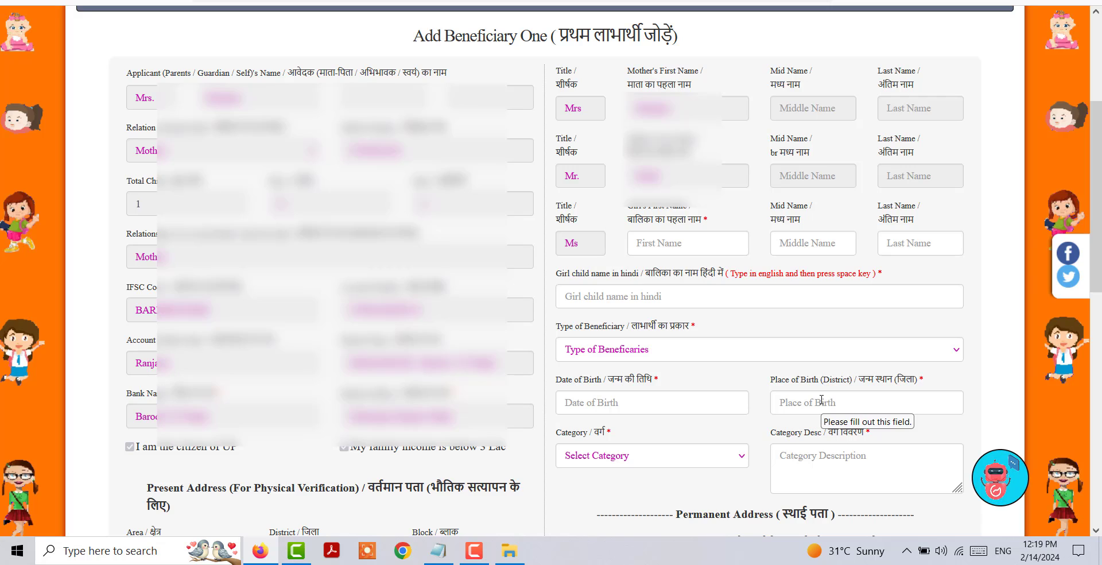
click(674, 454)
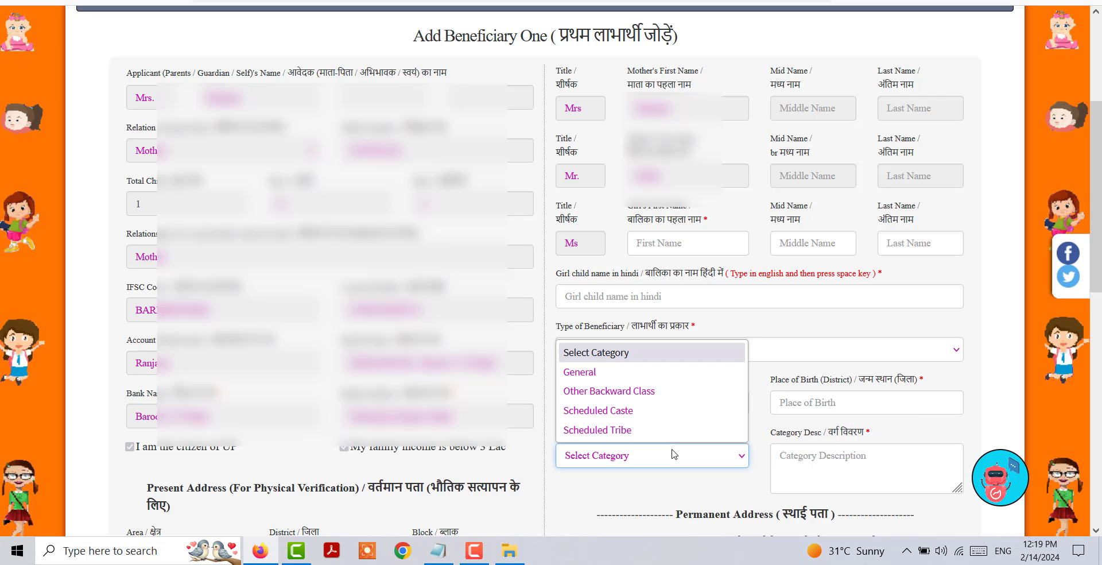
click(674, 454)
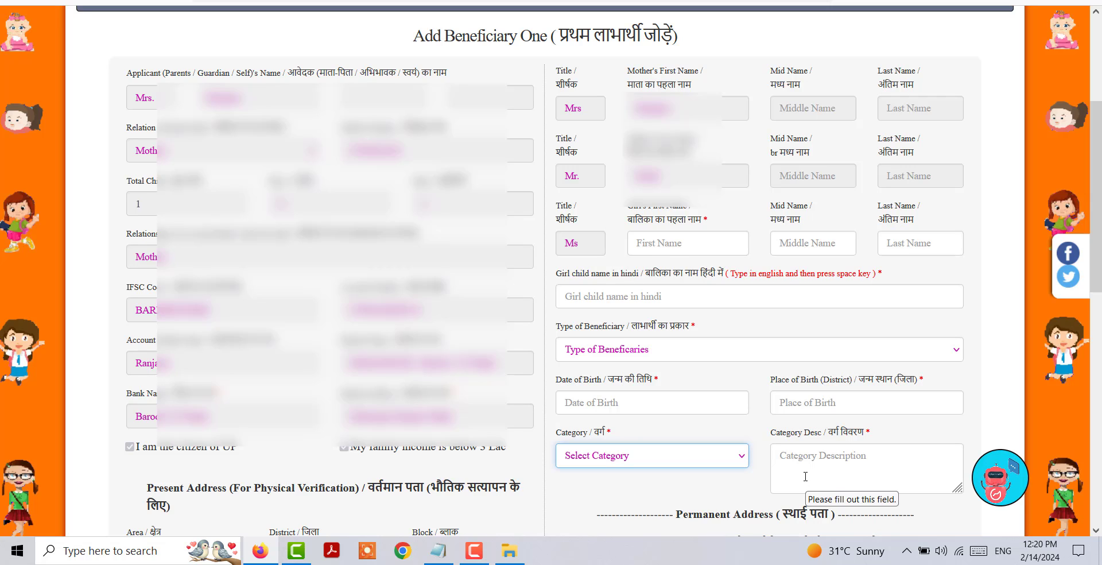
scroll(209, 35, down, 8)
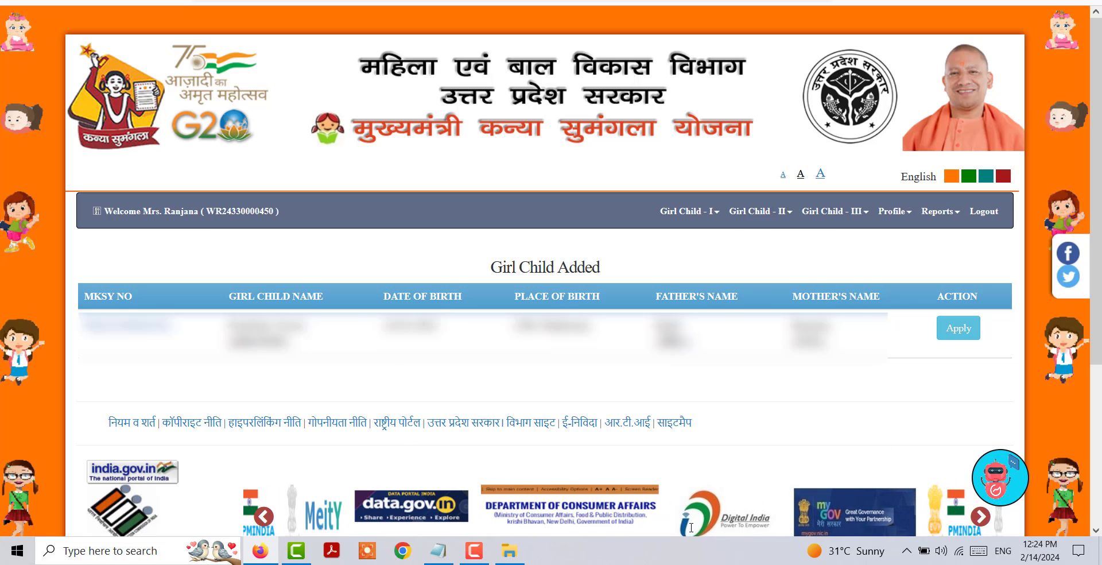
- Start the Stage 1 benefit application for the added girl child and accept the declaration in the applicant details form
click(959, 329)
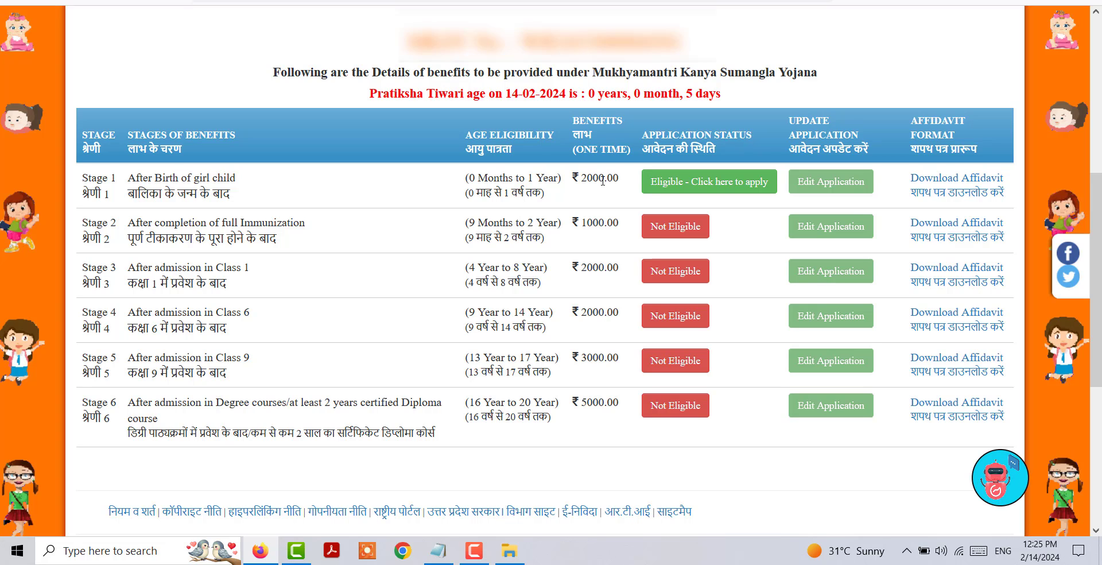
click(715, 182)
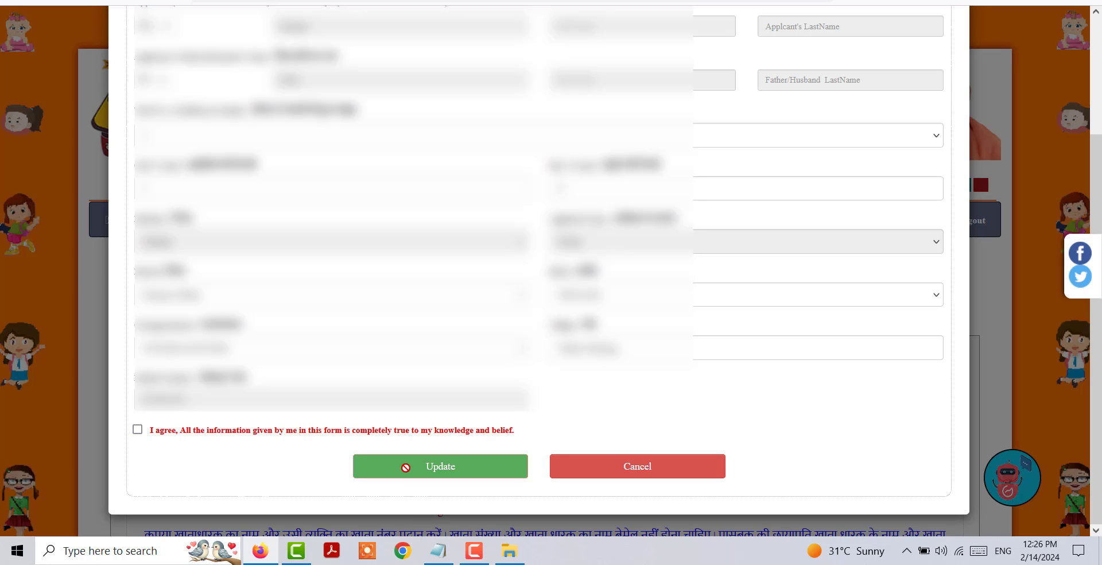
click(138, 430)
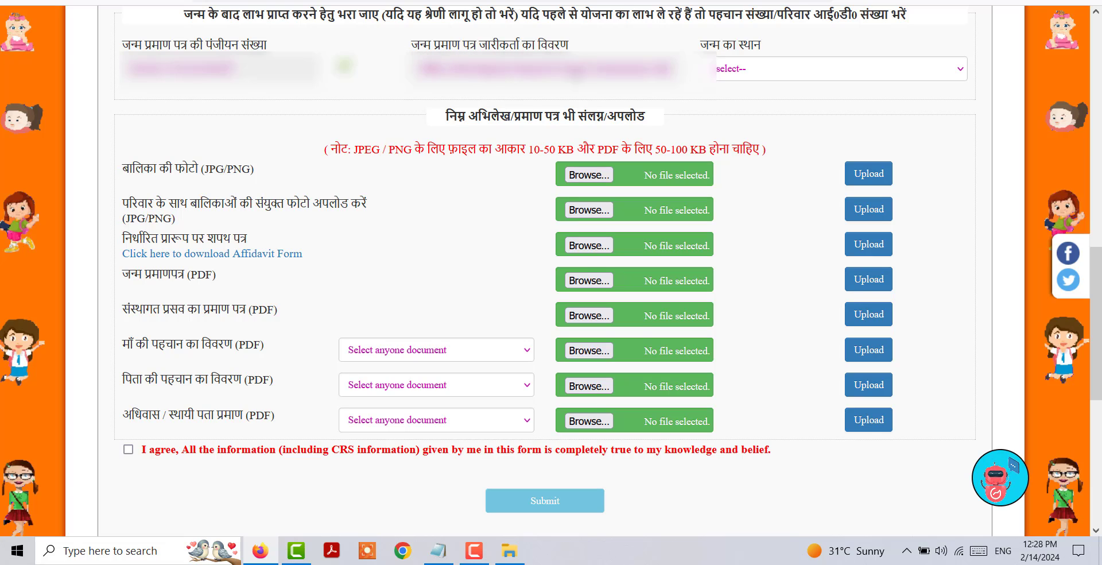
- Check the place of birth field and the list of documents required for upload in the Stage 1 application
click(731, 72)
scroll(883, 383, down, 2)
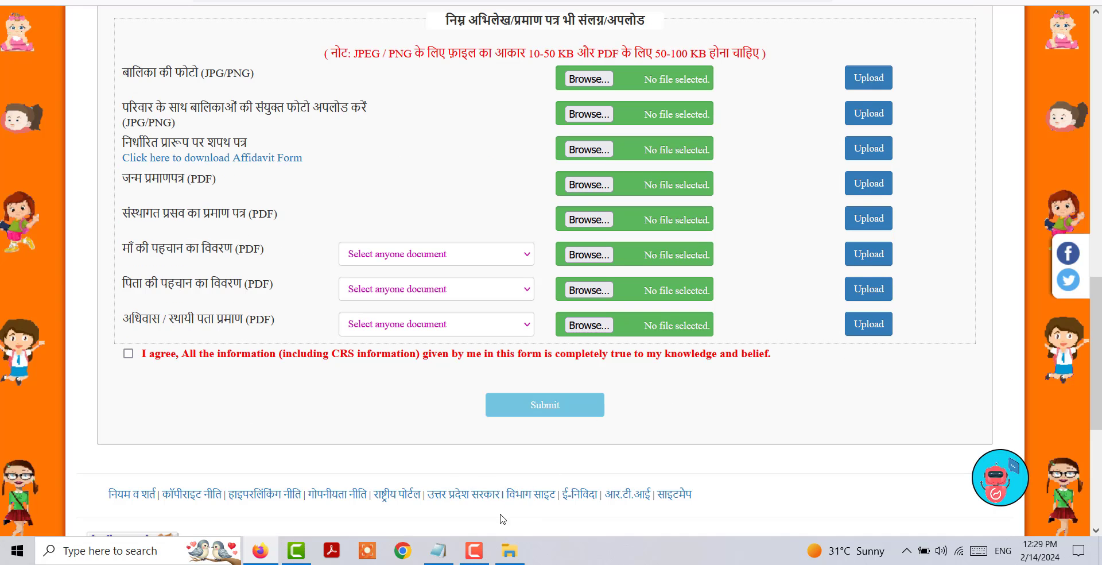
click(534, 534)
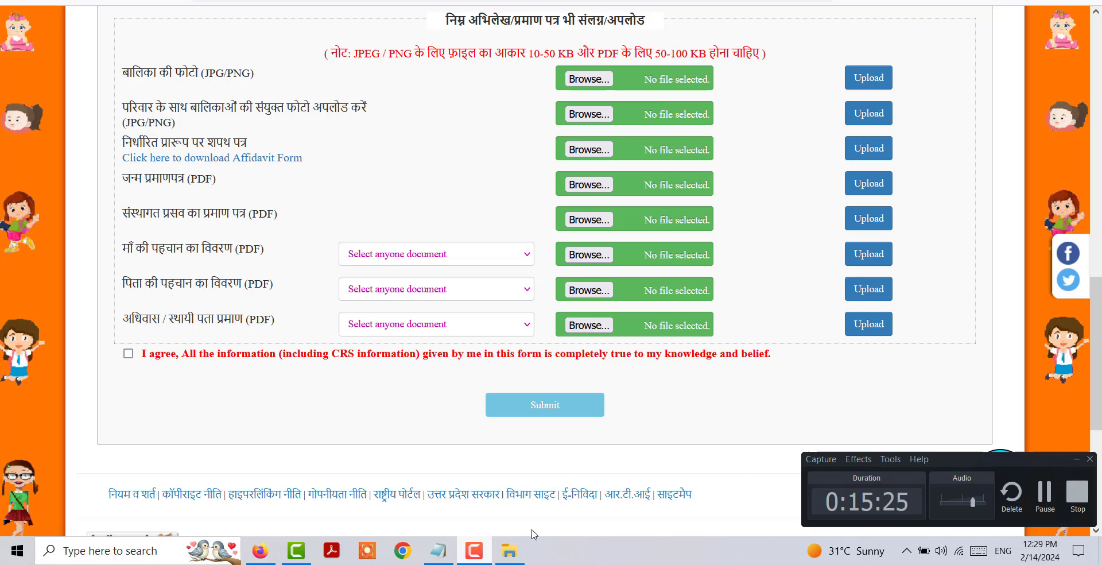
click(1077, 459)
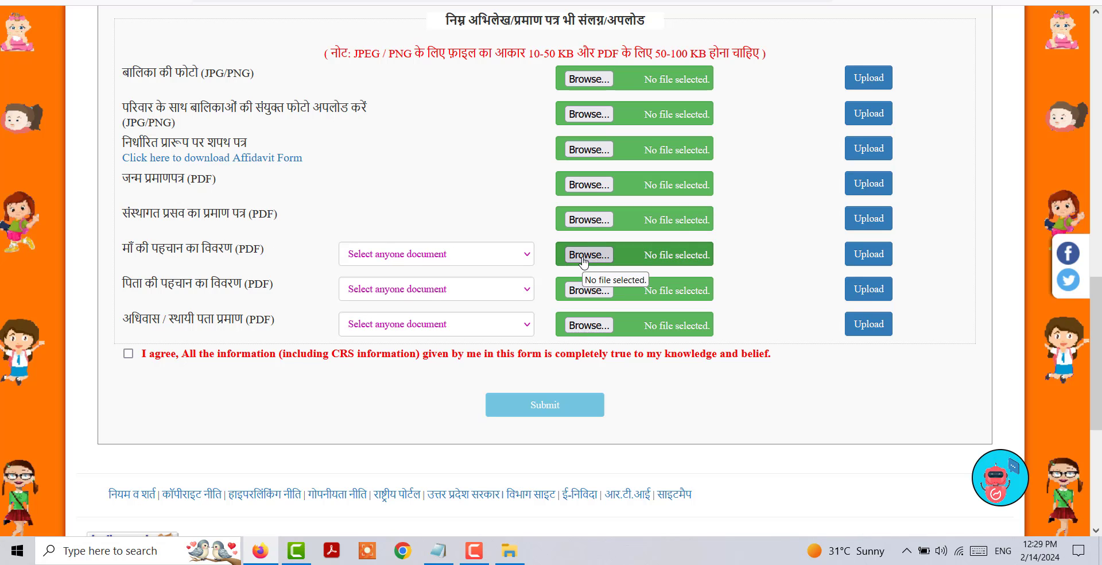
- Review the accepted document types for the mother's identity, the father's identity and the permanent address proof
click(512, 260)
click(513, 260)
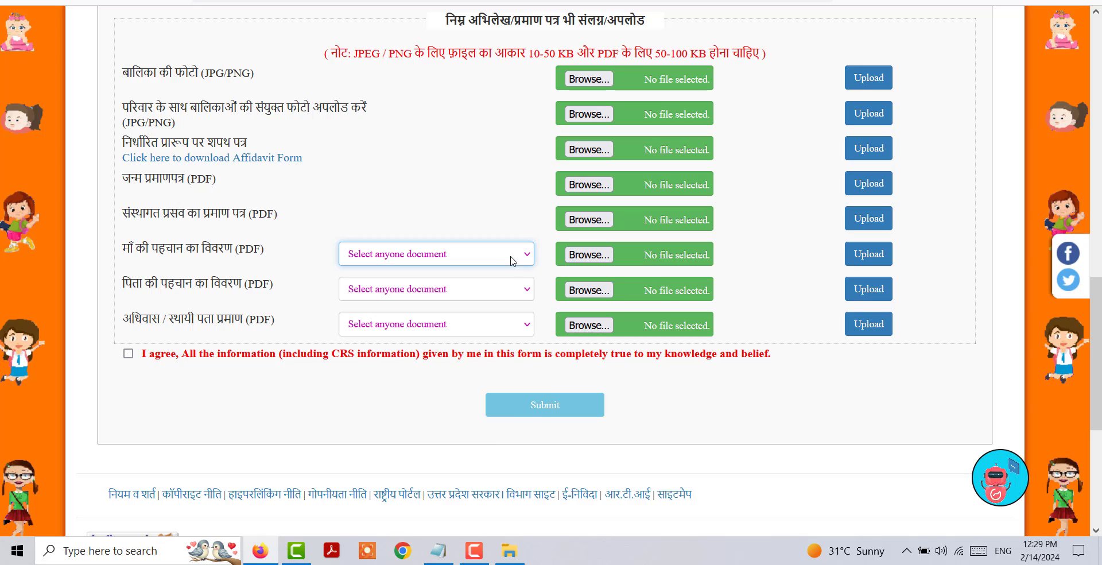
click(388, 295)
click(388, 294)
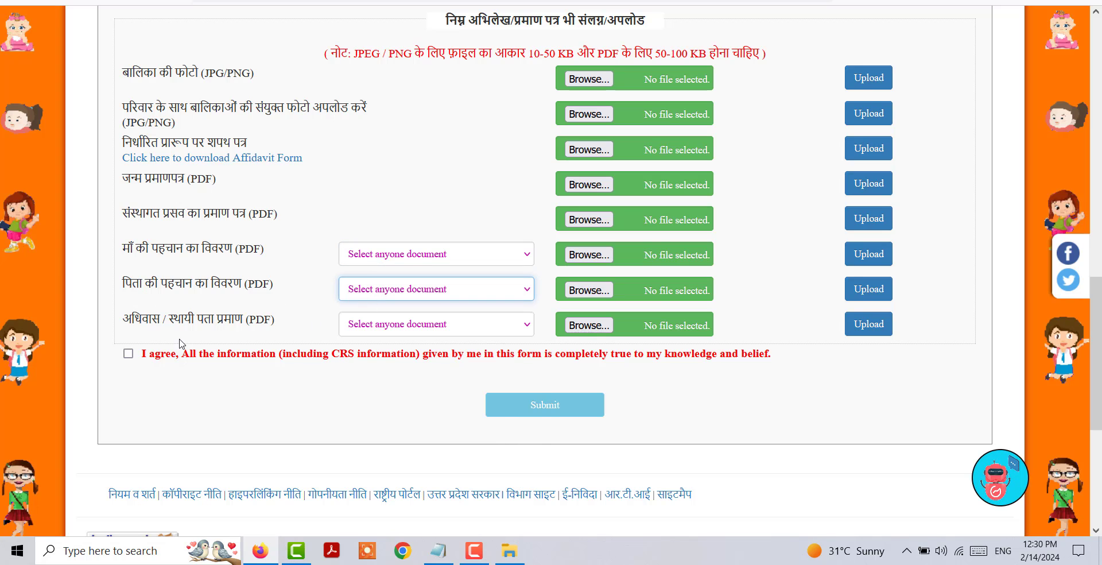
click(379, 325)
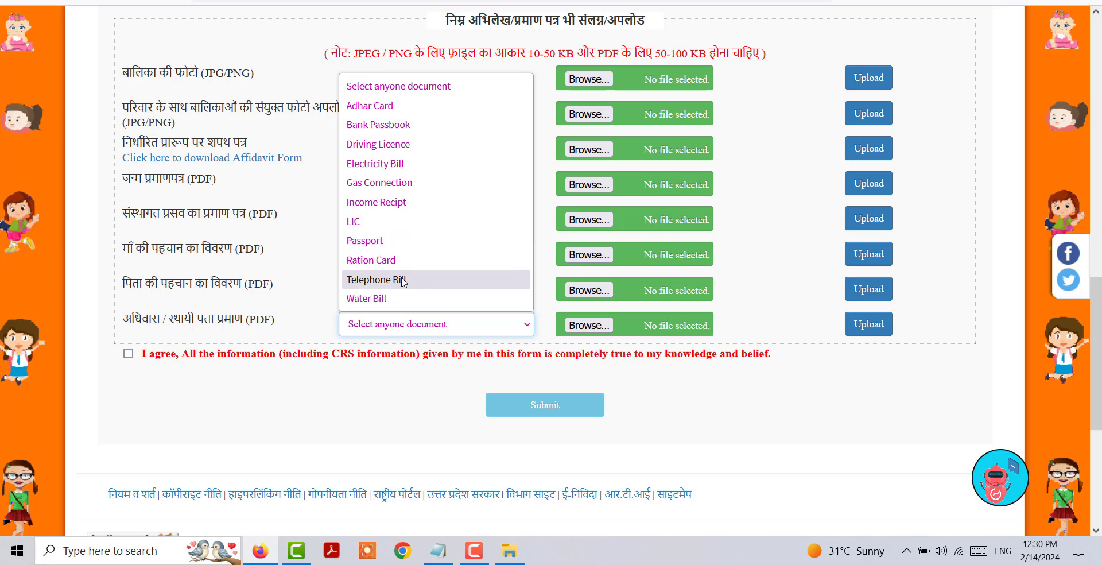
click(299, 315)
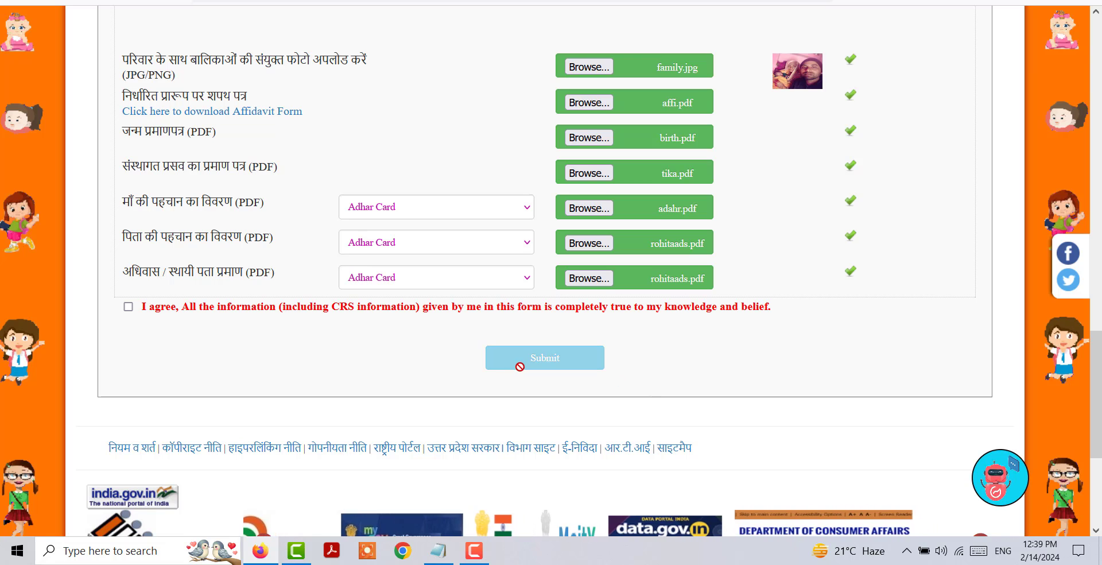
- Accept the declaration that all information is true, submit the application and dismiss the confirmation
click(128, 306)
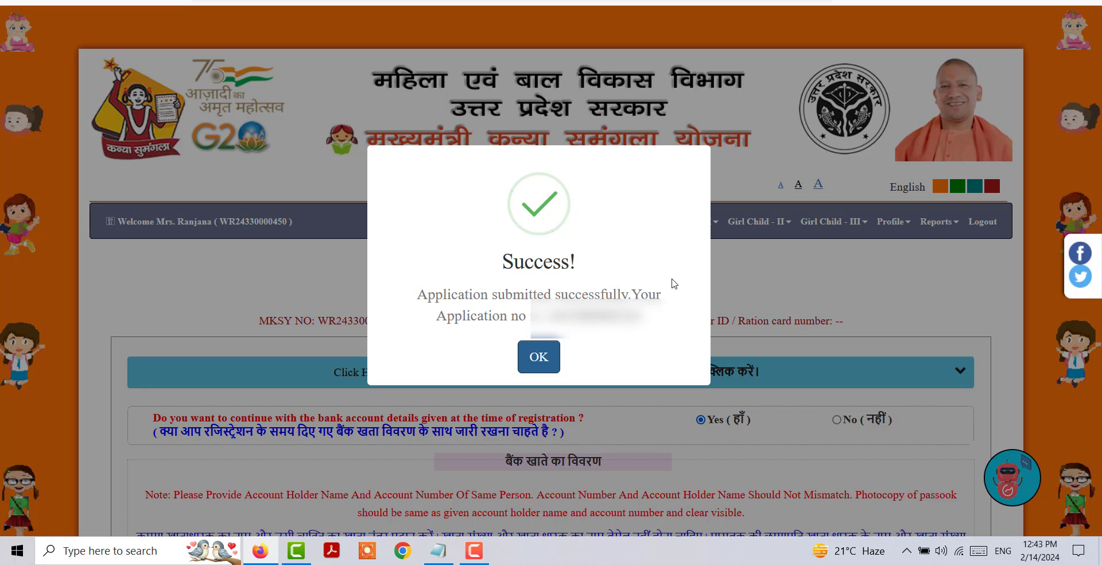
click(556, 361)
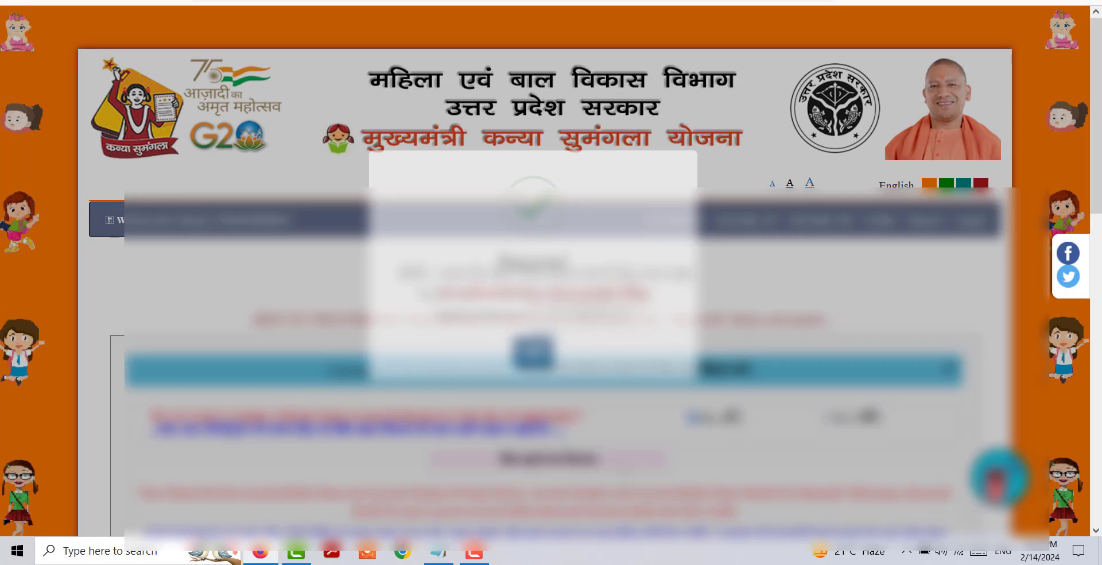